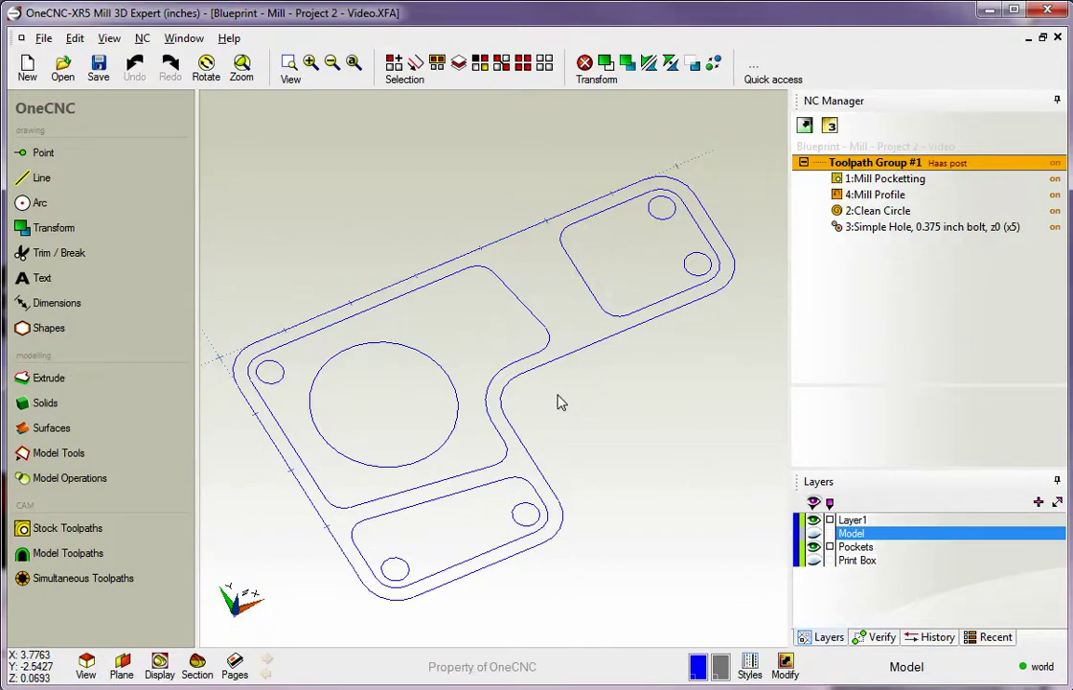
Open the posting settings for Toolpath Group #1 and choose Fadal as the post processor
middle_drag(565, 403, 576, 353)
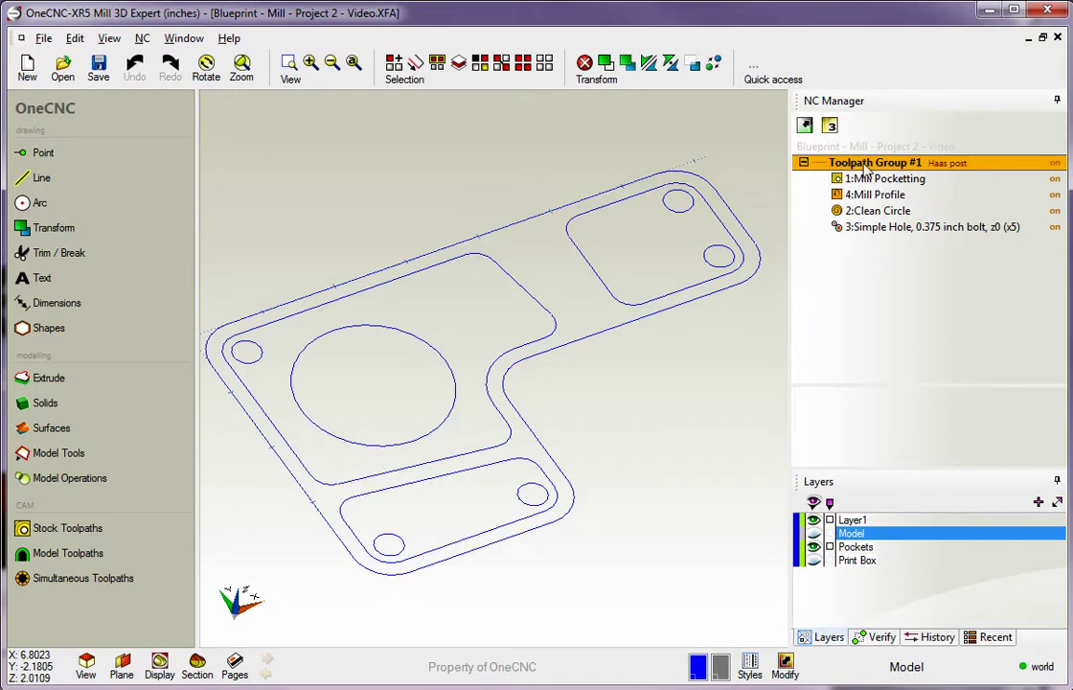
right_click(917, 168)
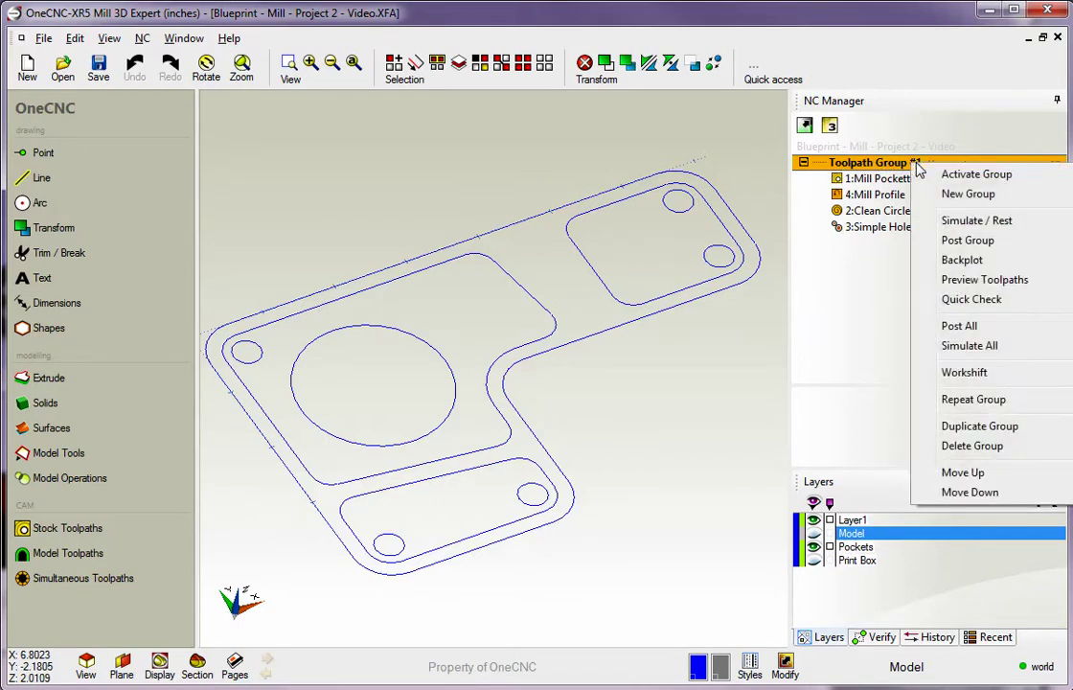
click(955, 242)
drag(522, 112, 259, 26)
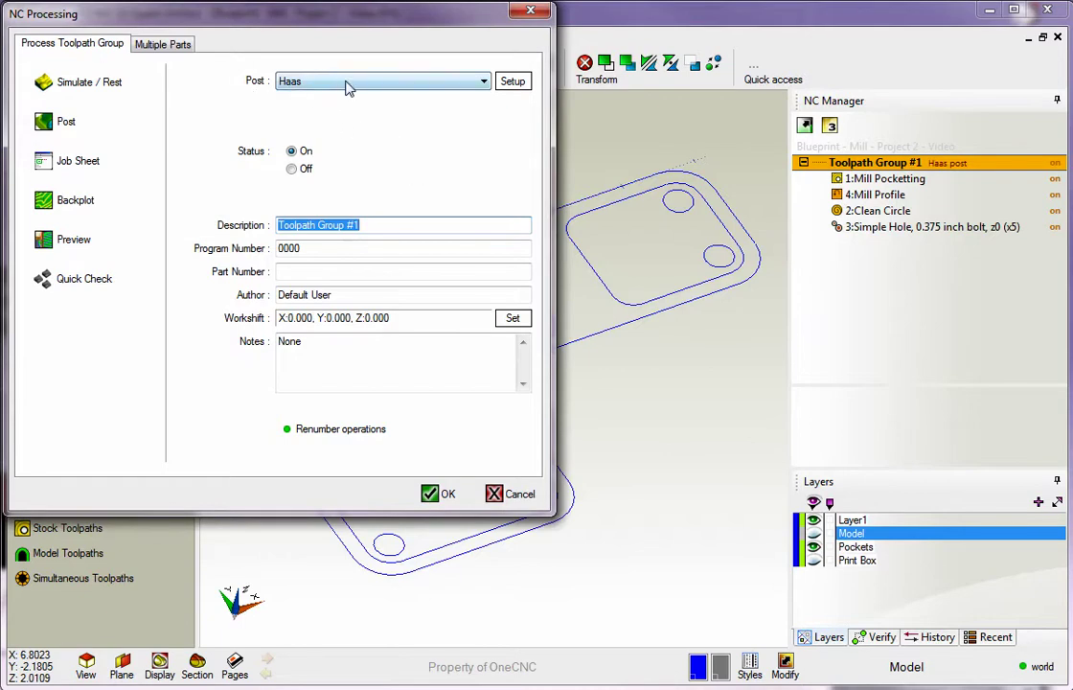
click(347, 84)
drag(489, 367, 491, 257)
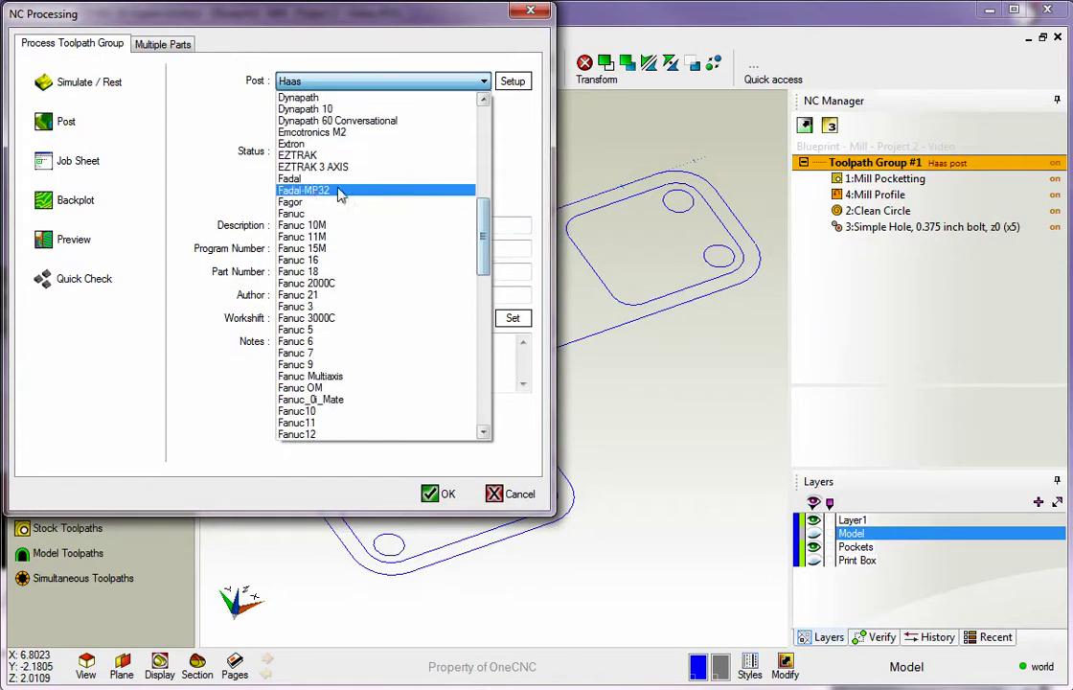
click(291, 179)
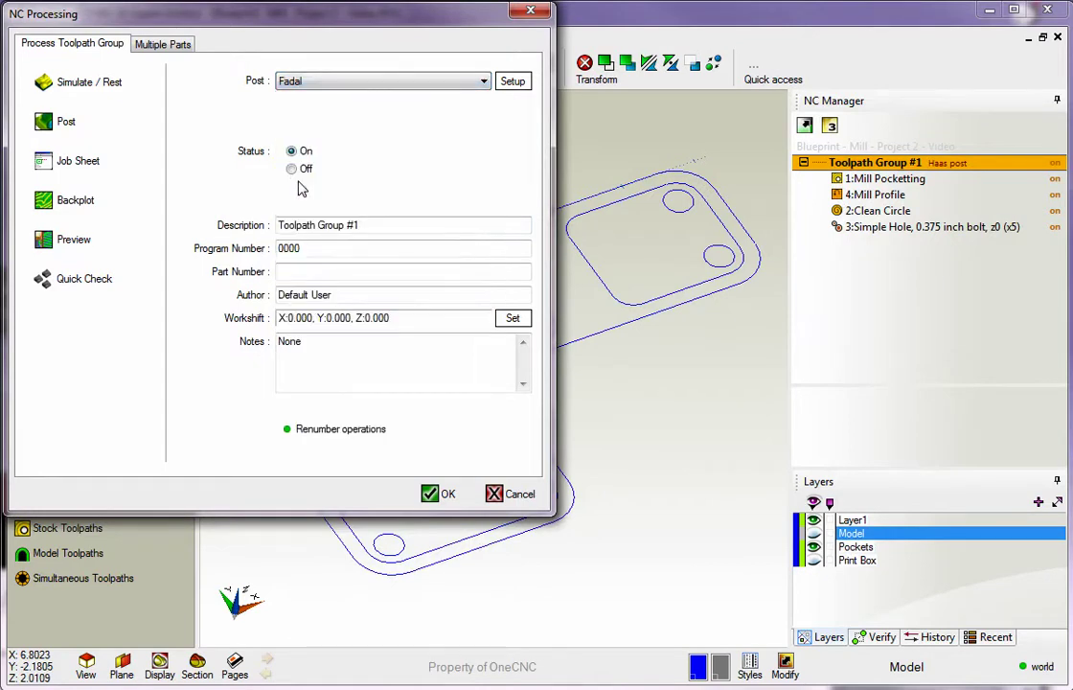
Post the group to a file named Demo in the DNC folder, review the generated NC code and close it
click(67, 125)
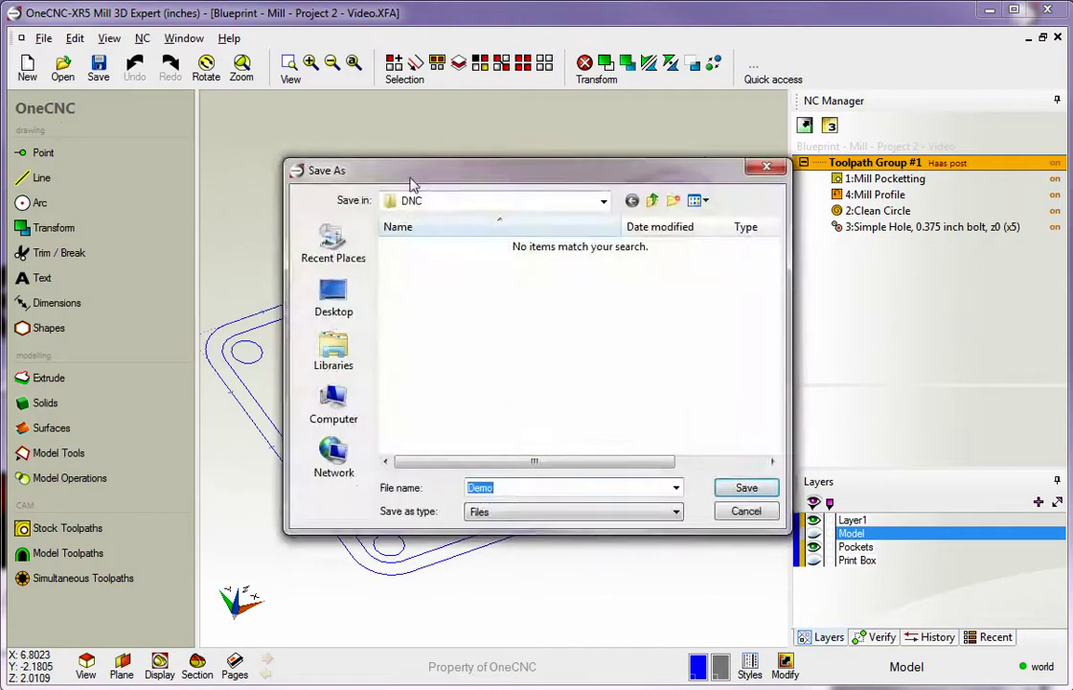
drag(412, 184, 132, 30)
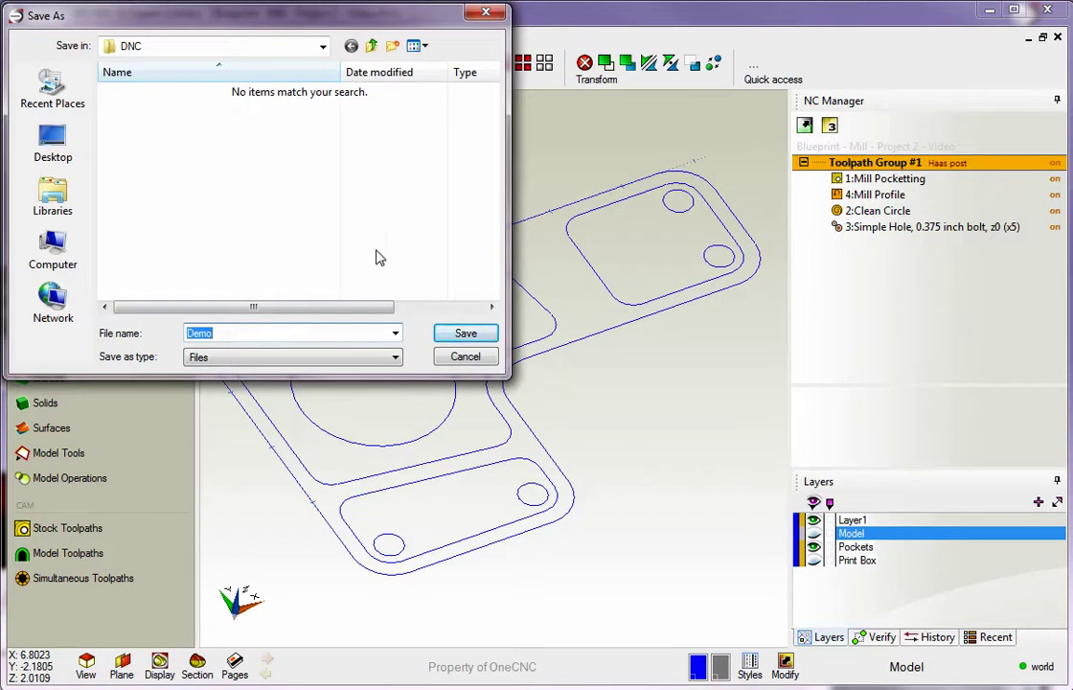
click(467, 334)
click(275, 473)
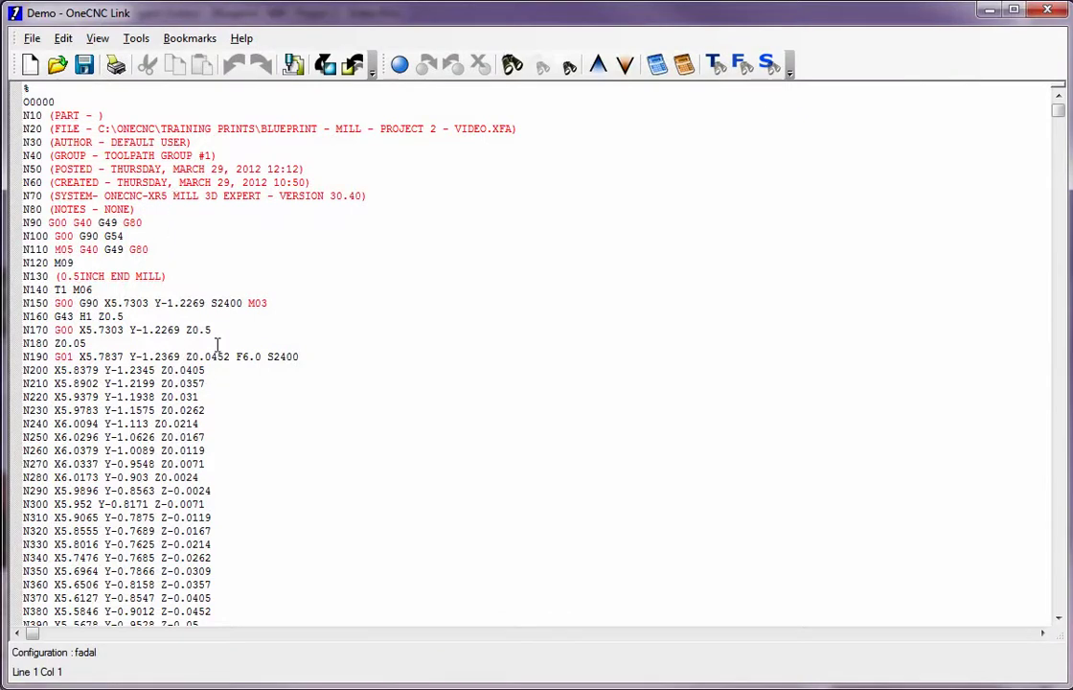
drag(575, 13, 560, 70)
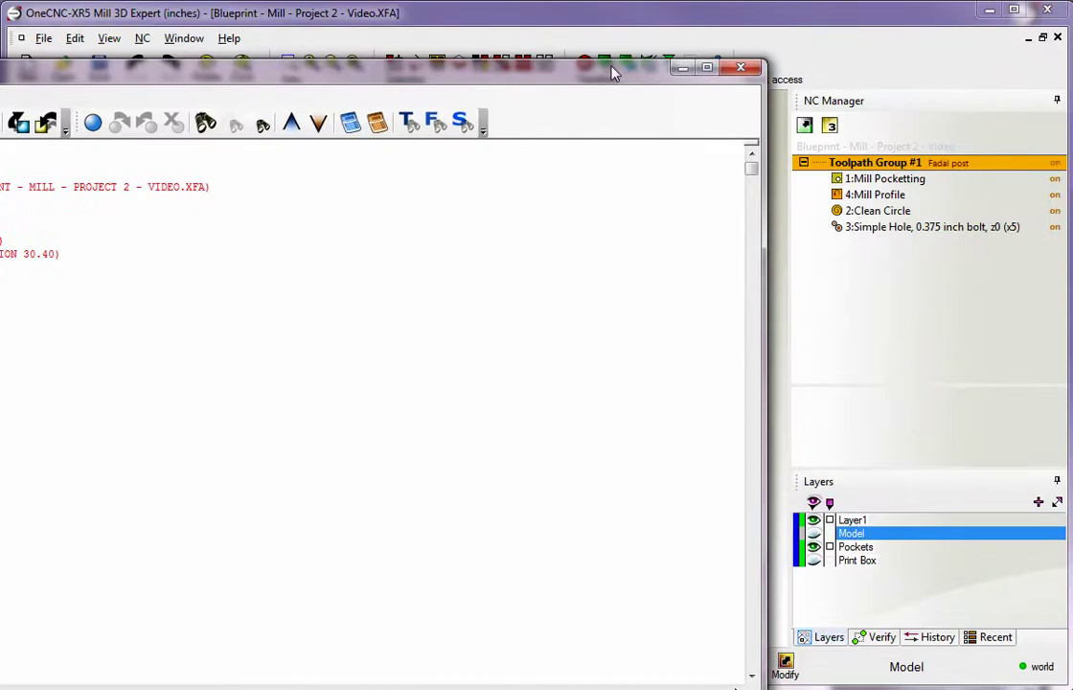
double_click(539, 64)
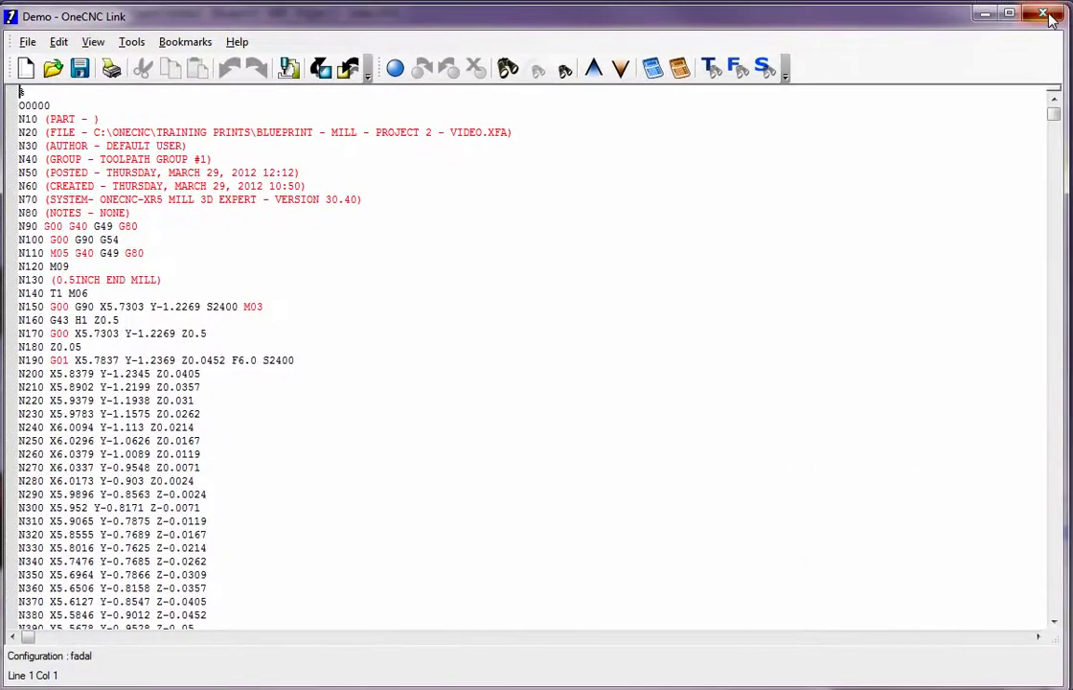
click(1044, 12)
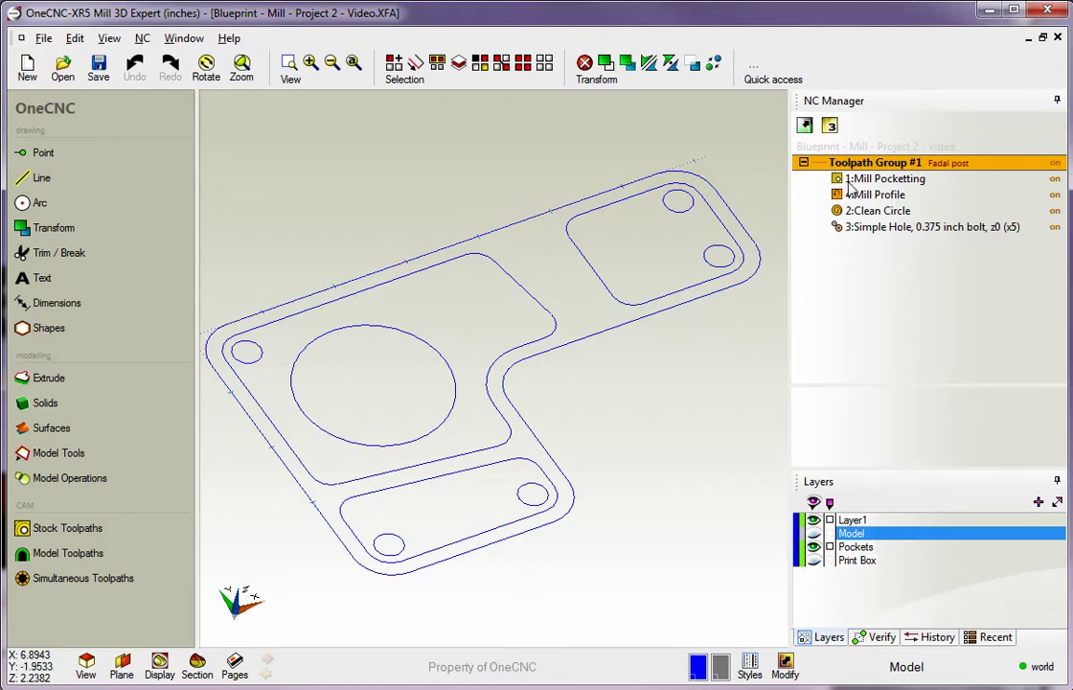
Reopen the posting settings for Toolpath Group #1 and change the post processor to Haas
right_click(892, 169)
click(947, 241)
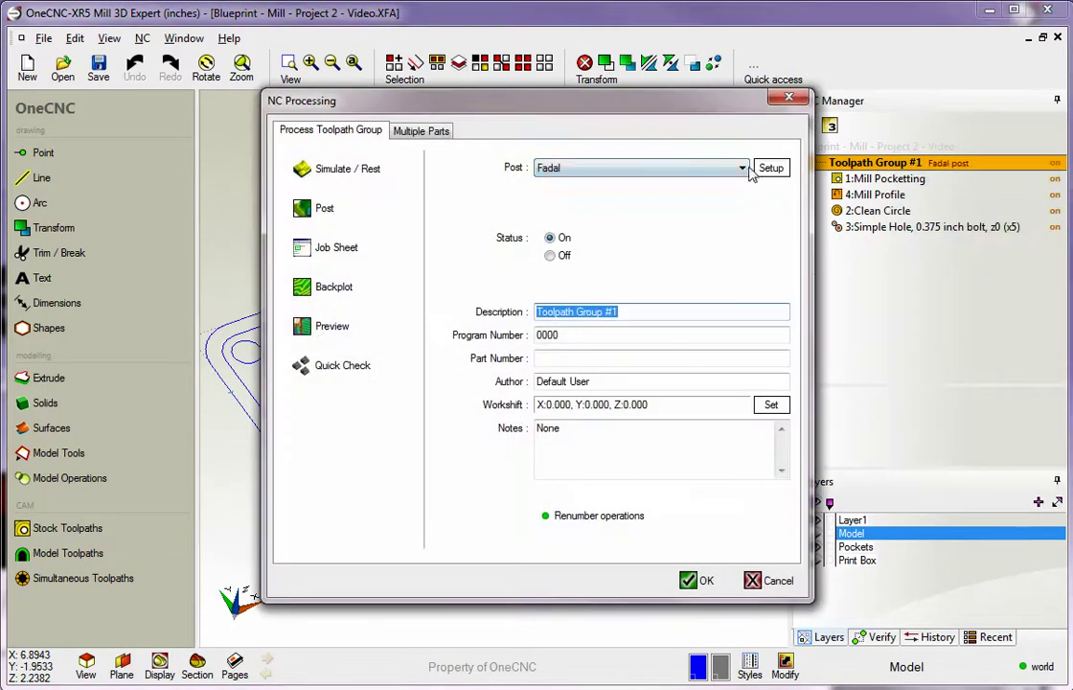
drag(660, 116, 657, 90)
click(627, 142)
drag(740, 313, 739, 350)
click(604, 355)
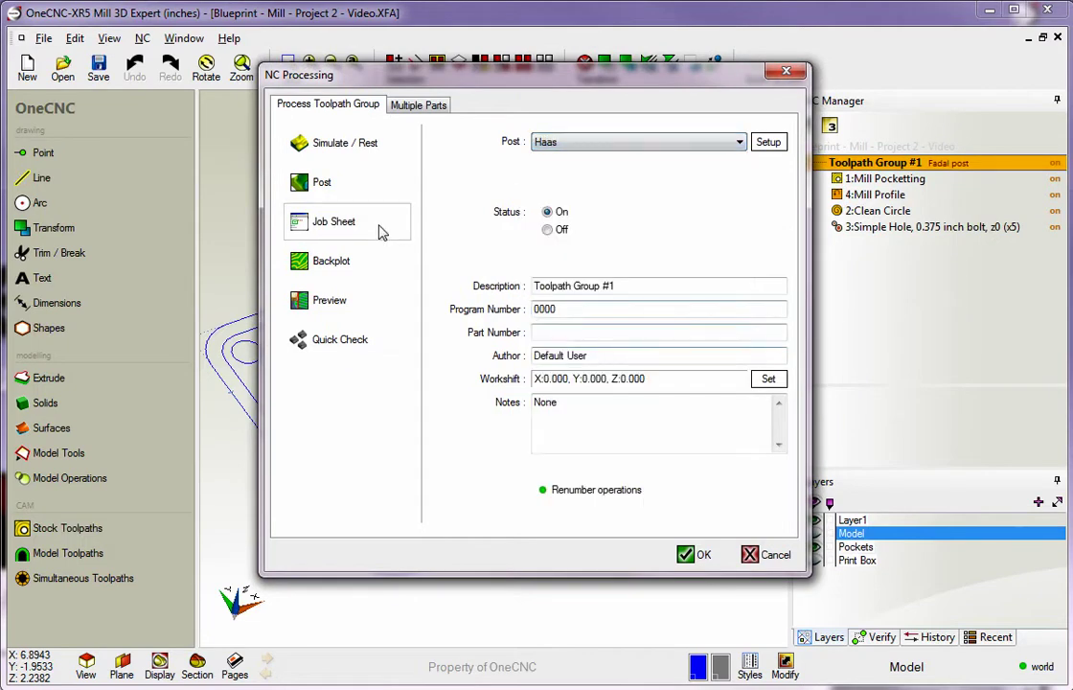
Post the group to a file named Demo on the Desktop, review the NC code and close it
click(322, 186)
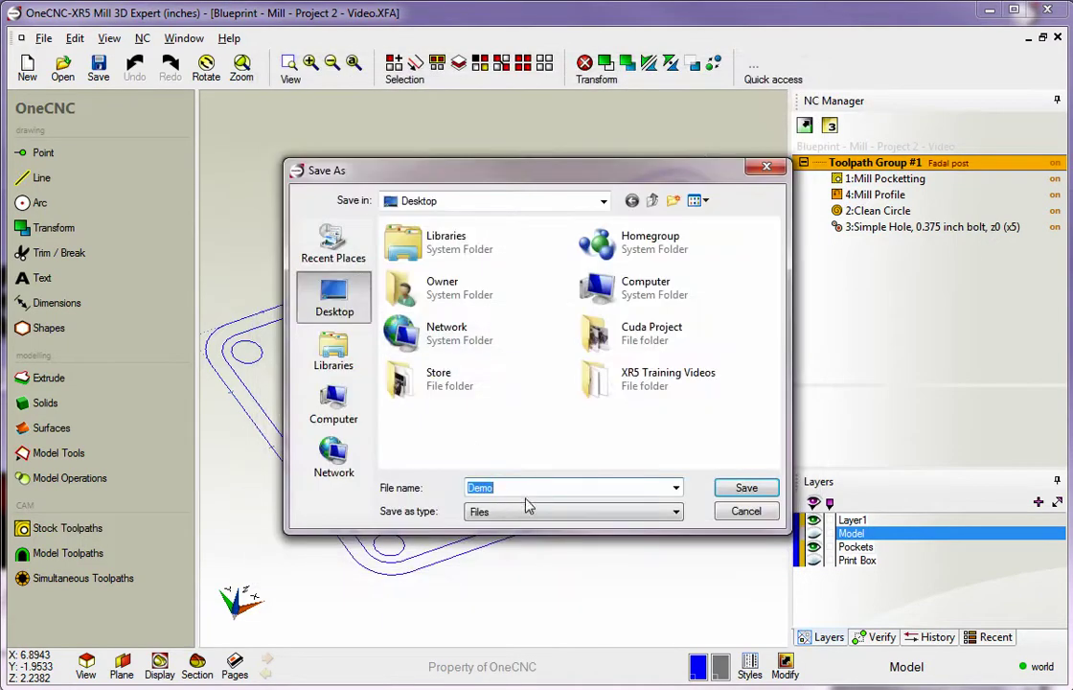
click(732, 492)
click(278, 473)
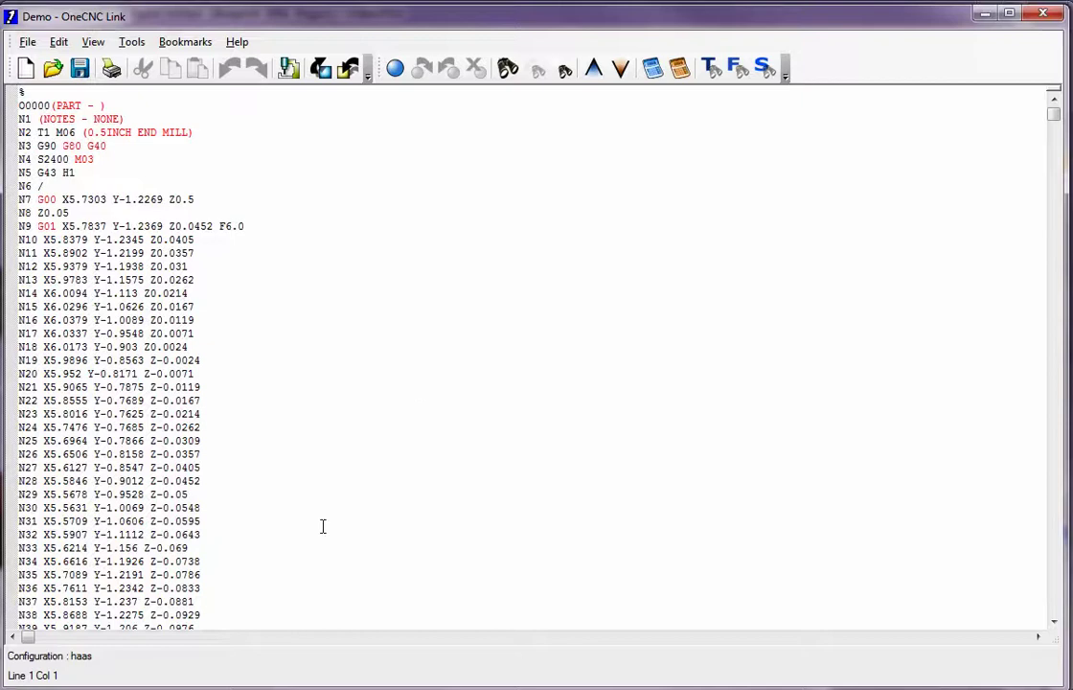
drag(843, 24, 702, 1)
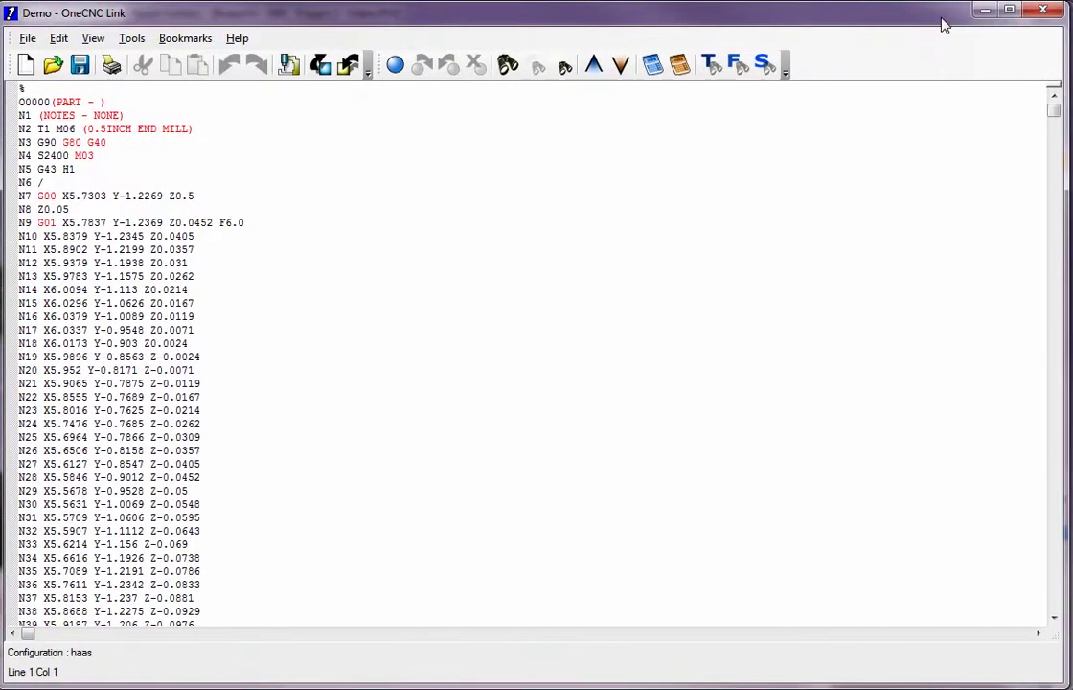
click(1044, 11)
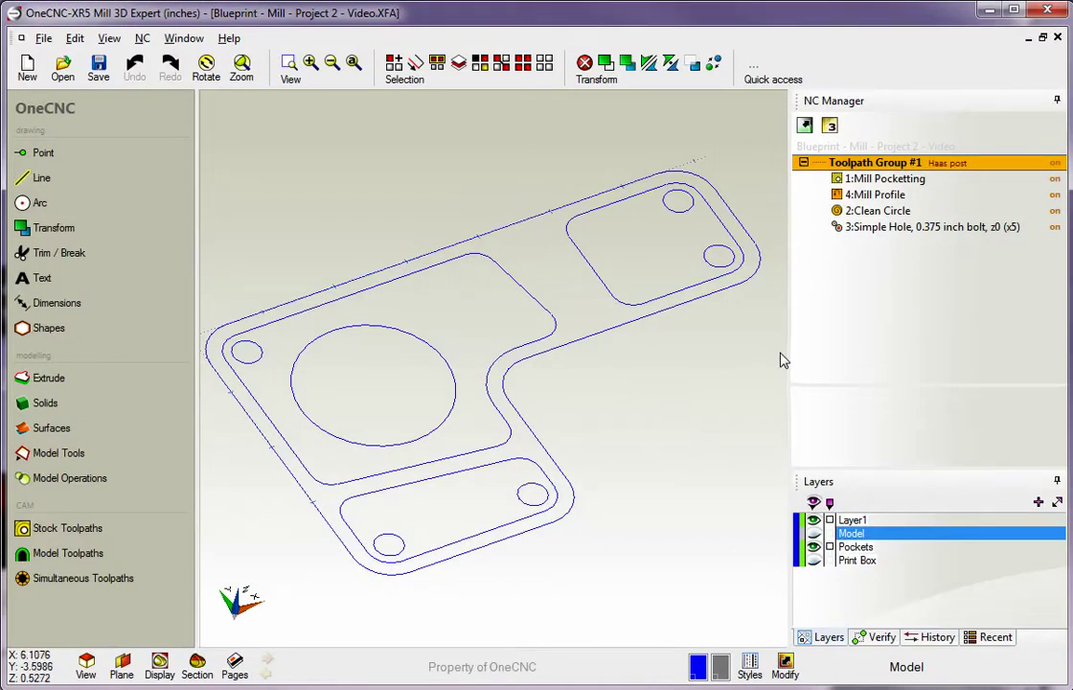
Open the posting settings for the Clean Circle operation alone and choose the Bridgeport BPC 550 post processor
click(866, 213)
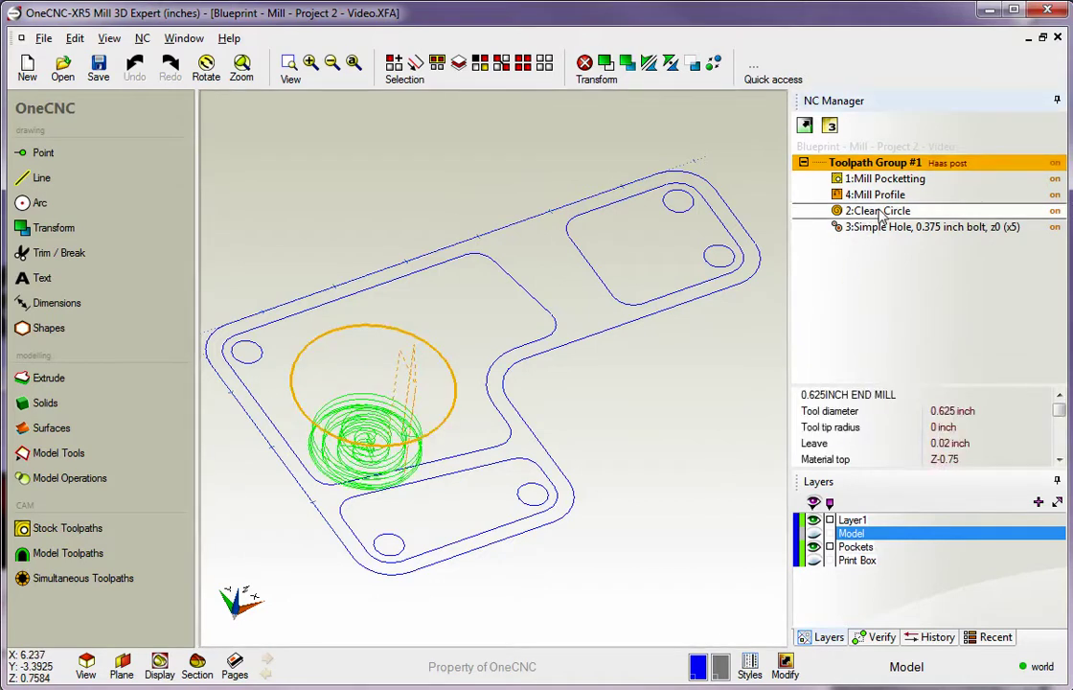
right_click(873, 218)
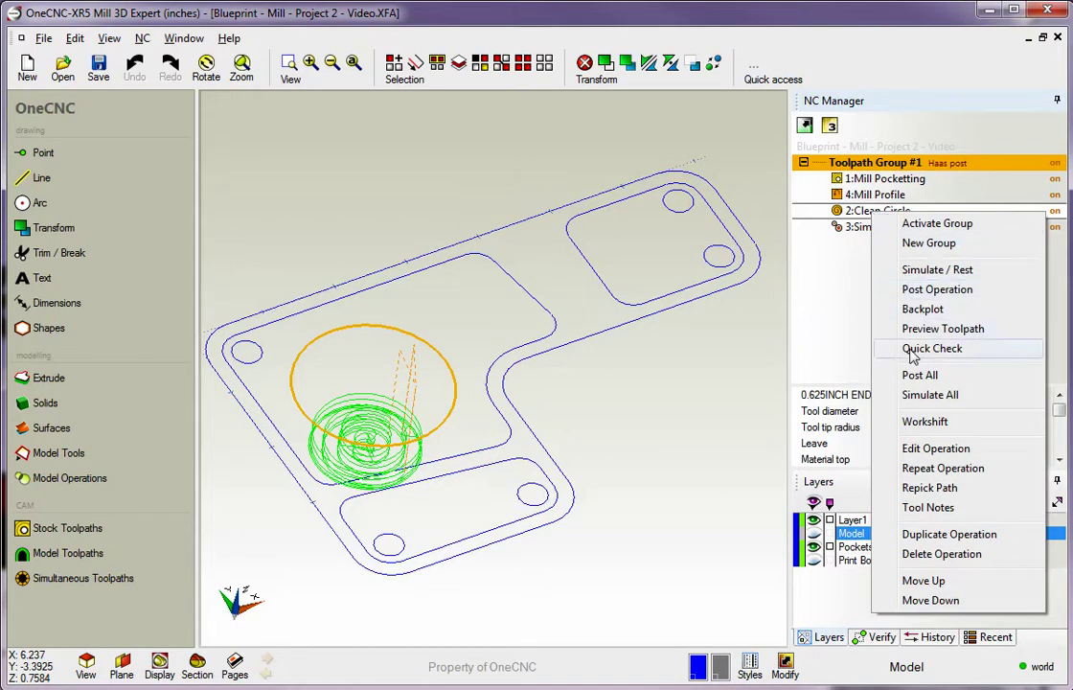
click(941, 289)
click(647, 169)
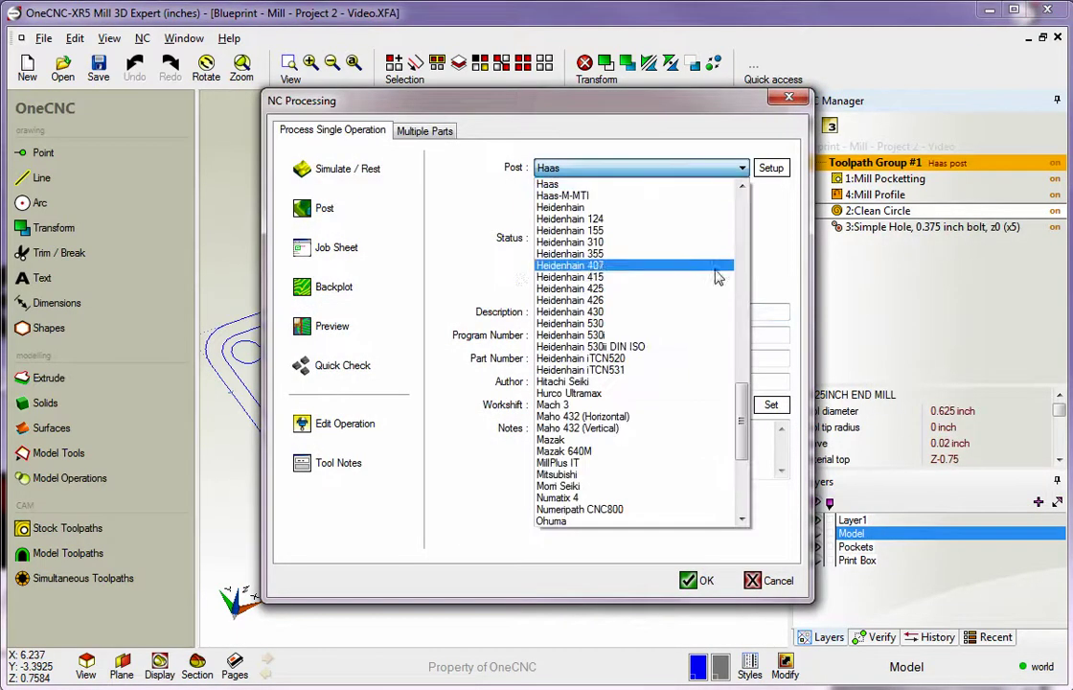
drag(743, 421, 744, 259)
click(575, 309)
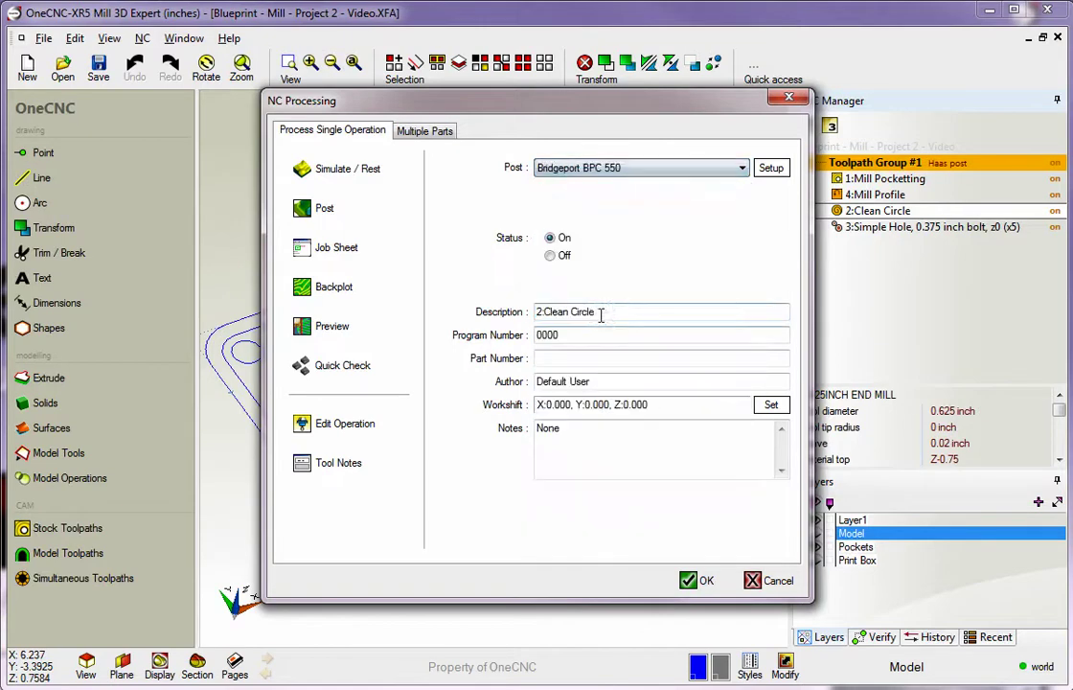
Post the single Clean Circle operation to a file named Demo in the DNC folder and look through its NC code
click(364, 222)
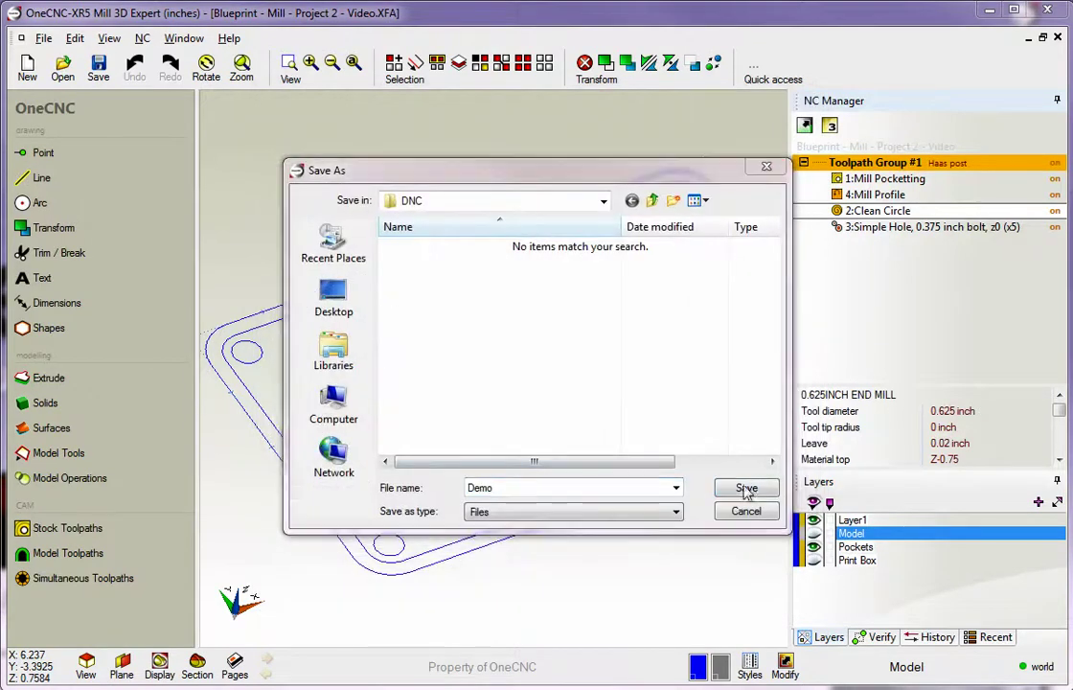
click(746, 490)
click(240, 422)
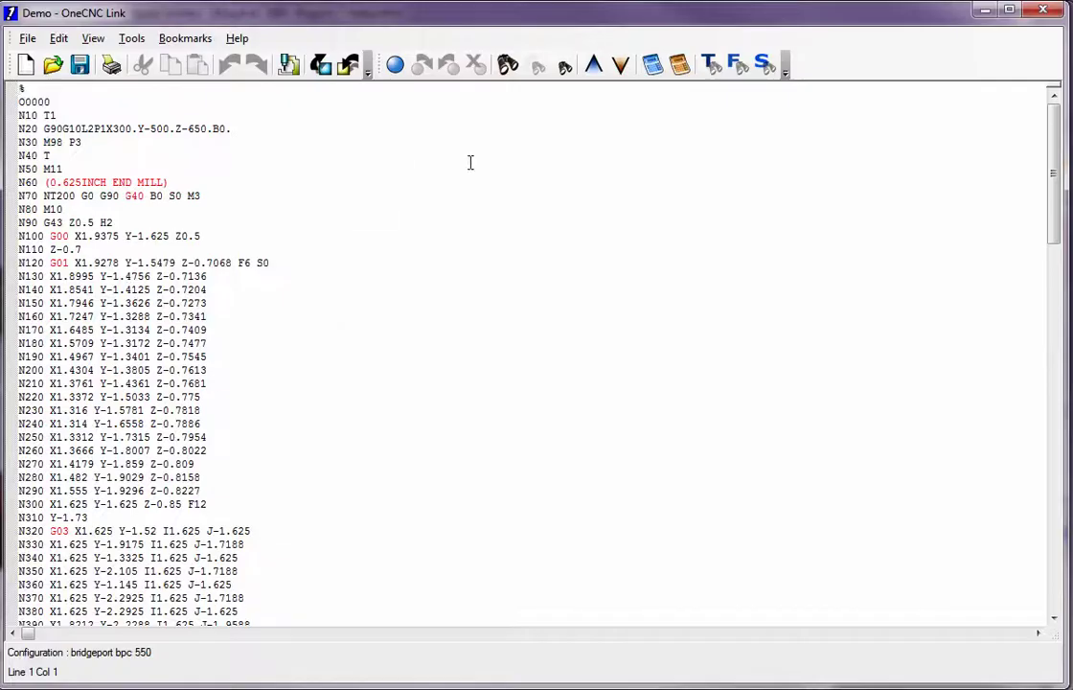
mouse_move(1056, 136)
mouse_down()
mouse_move(1056, 515)
mouse_move(1047, 144)
mouse_up()
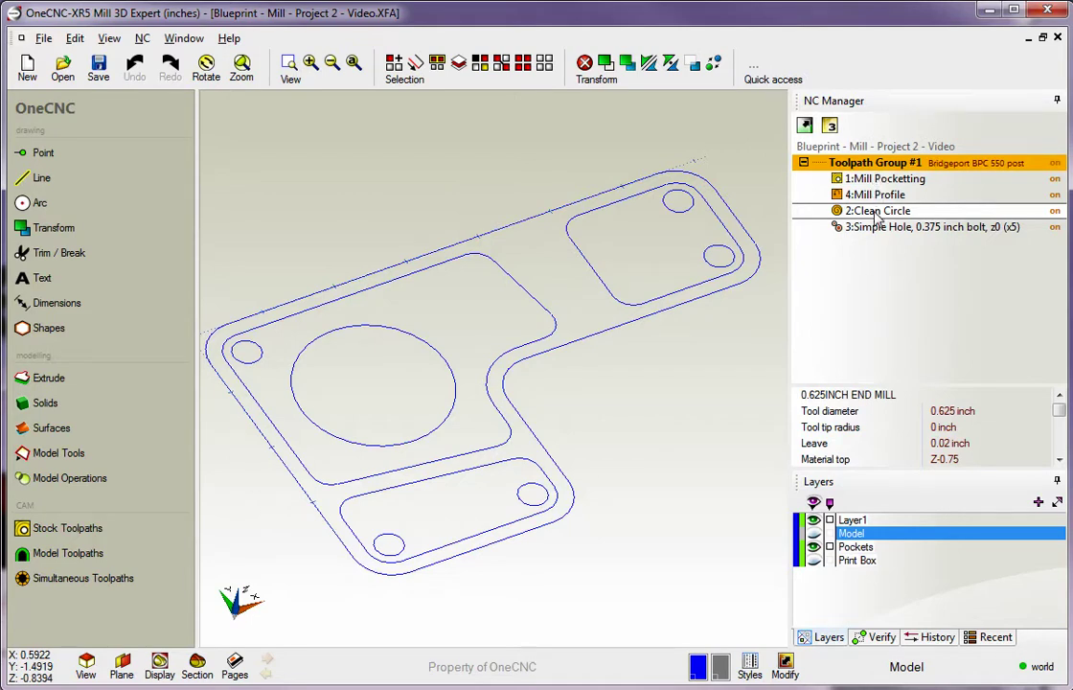
right_click(874, 211)
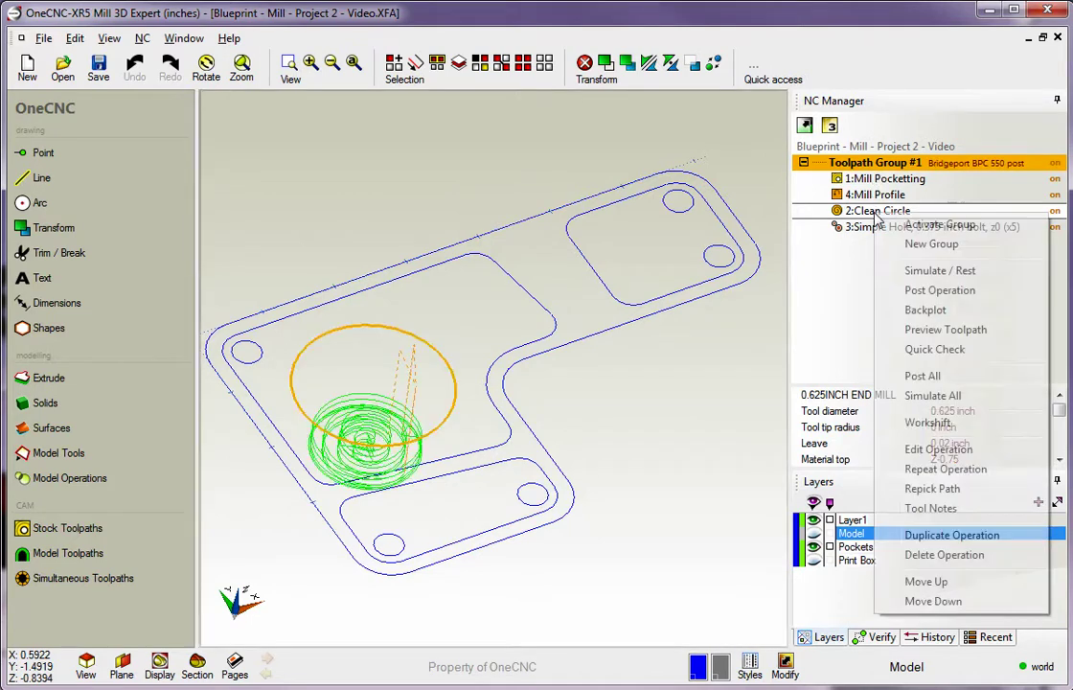
click(844, 305)
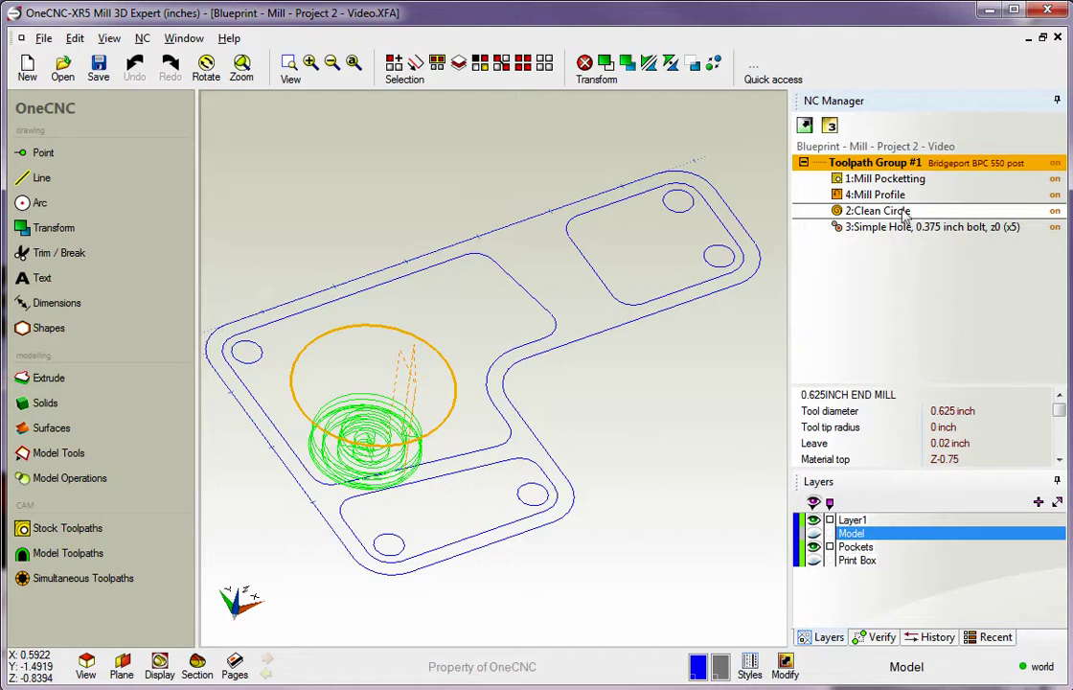
Turn off the Mill Profile and Clean Circle operations in Toolpath Group #1
click(1055, 195)
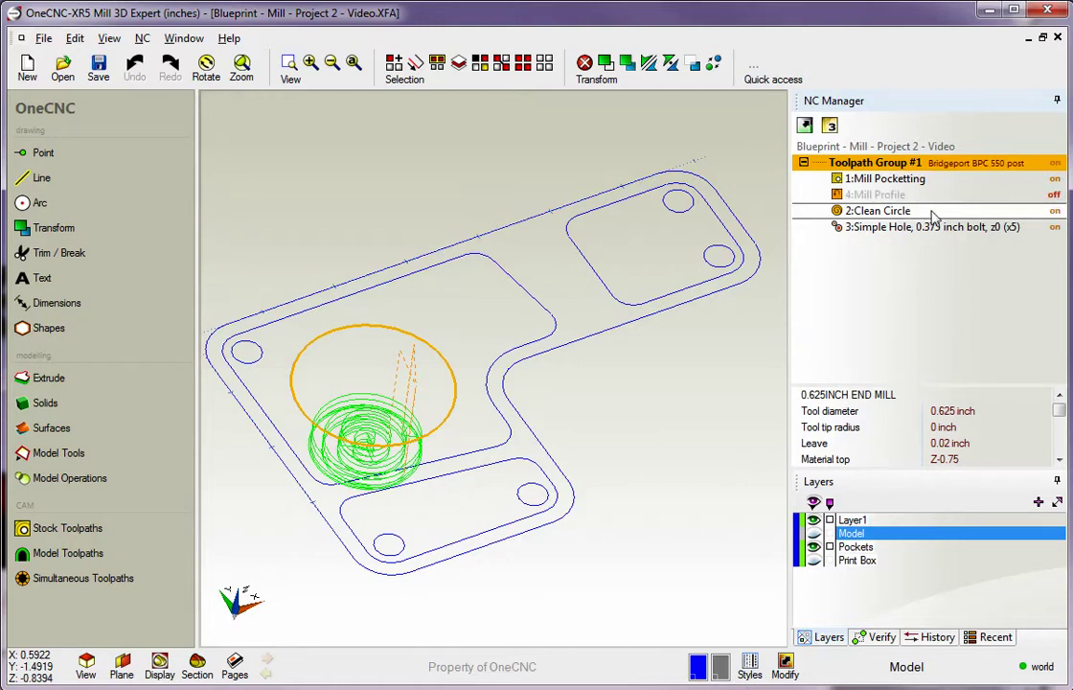
click(1055, 211)
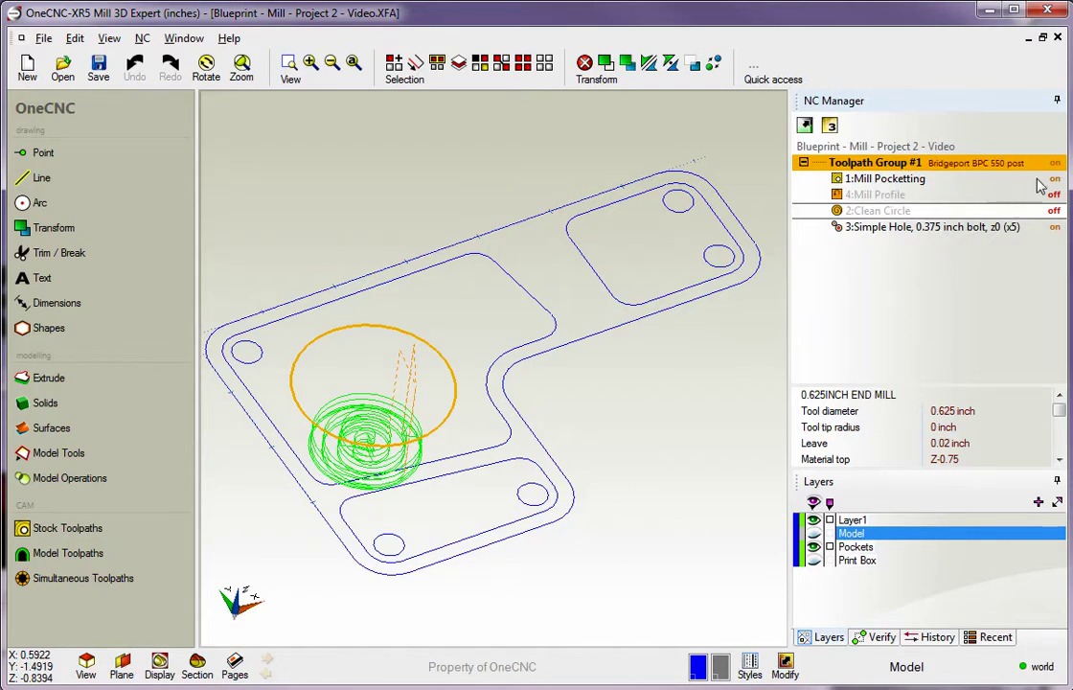
Open the posting settings for Toolpath Group #1 and choose Brother as the post processor
right_click(936, 167)
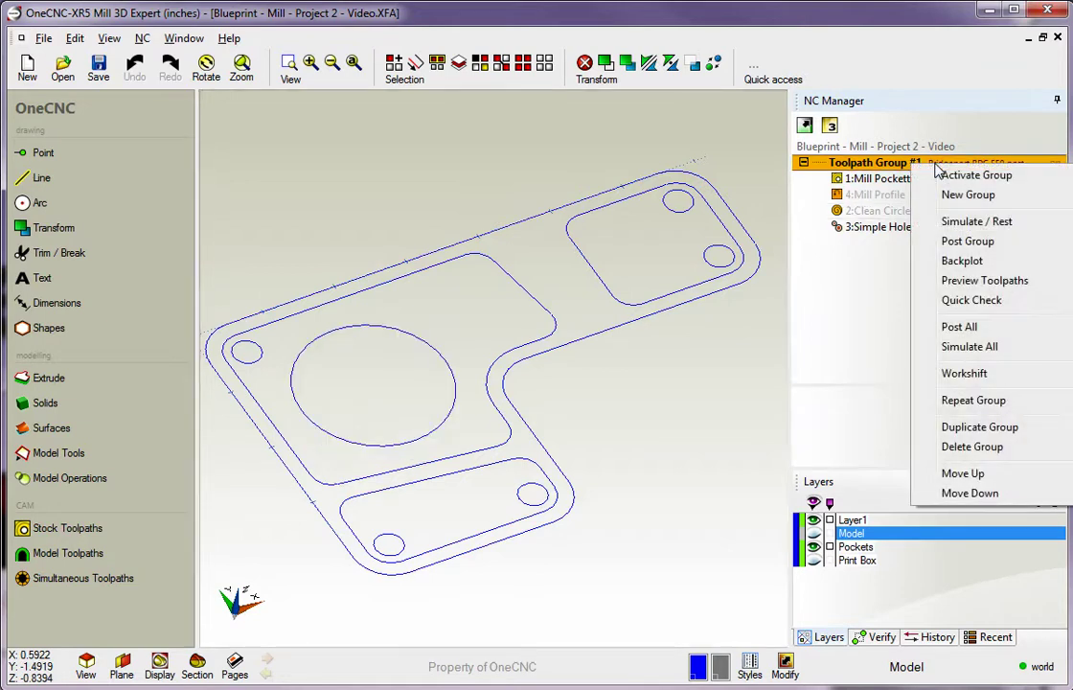
click(963, 242)
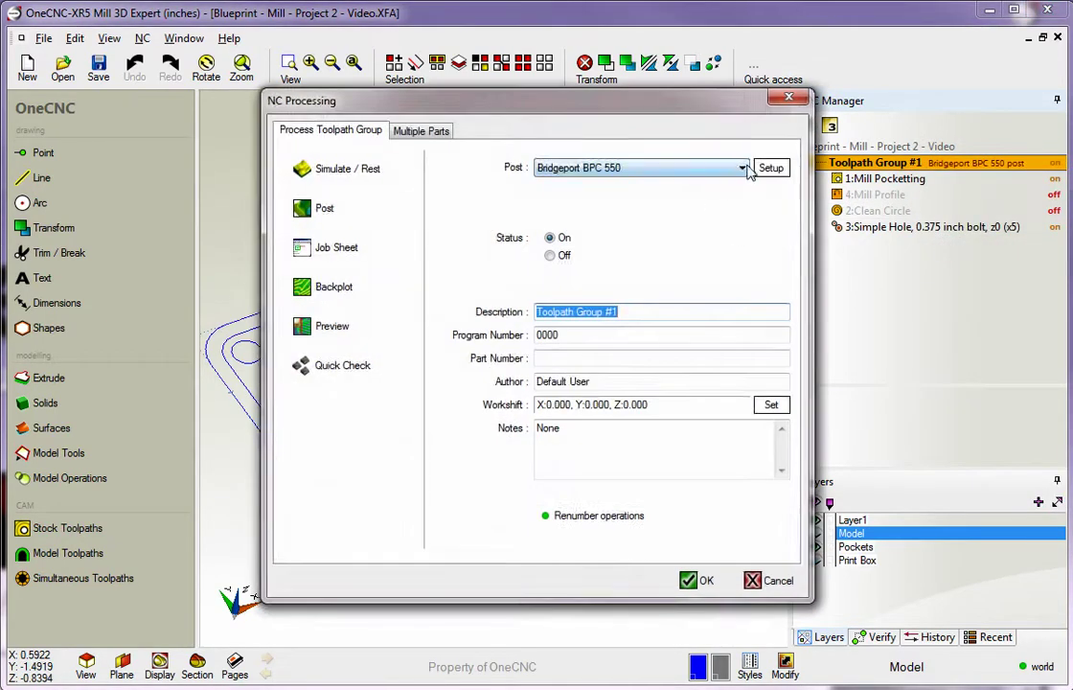
click(746, 168)
scroll(616, 332, up, 5)
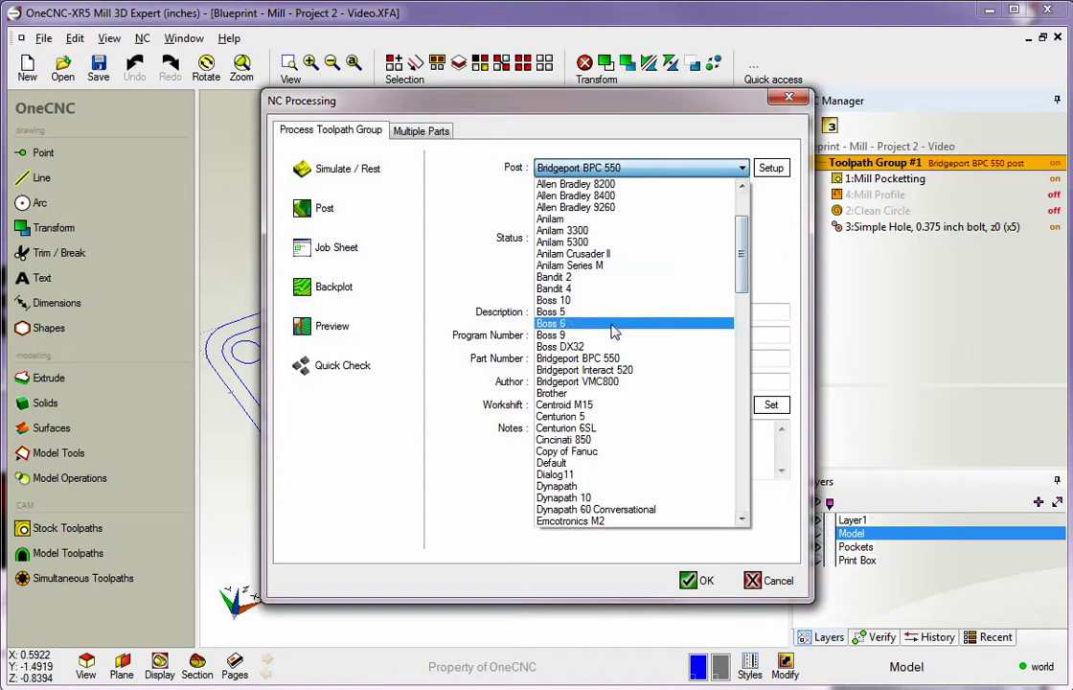
click(606, 392)
Post the group's active operations to a file named Demo in the DNC folder, check the NC code and close it
click(331, 203)
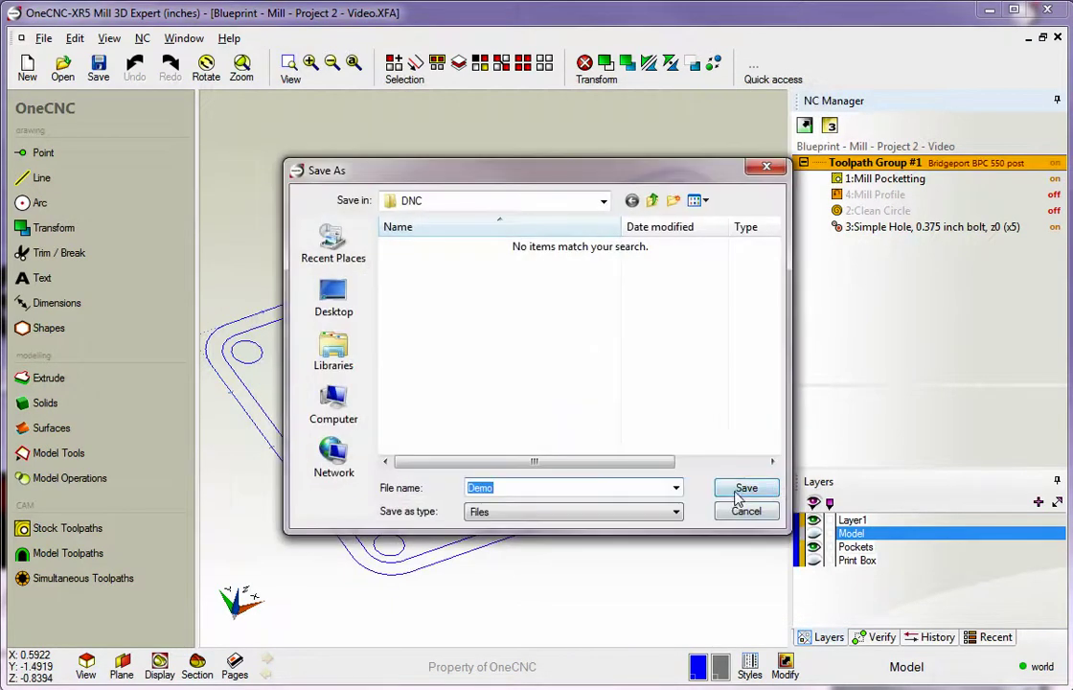
click(746, 488)
click(280, 473)
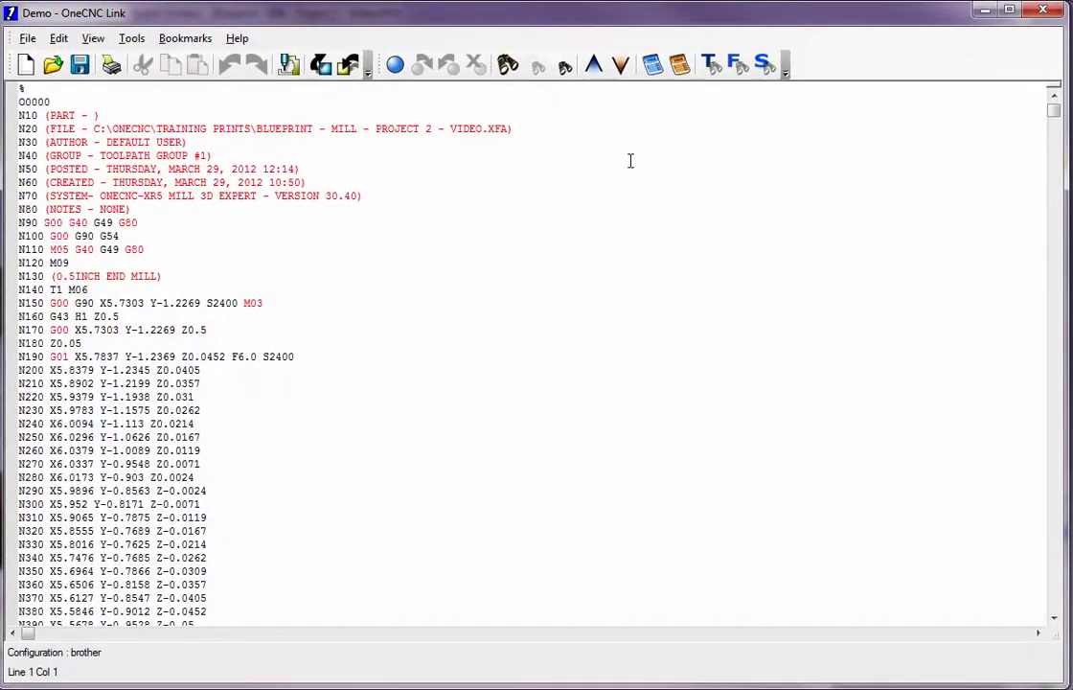
click(1042, 11)
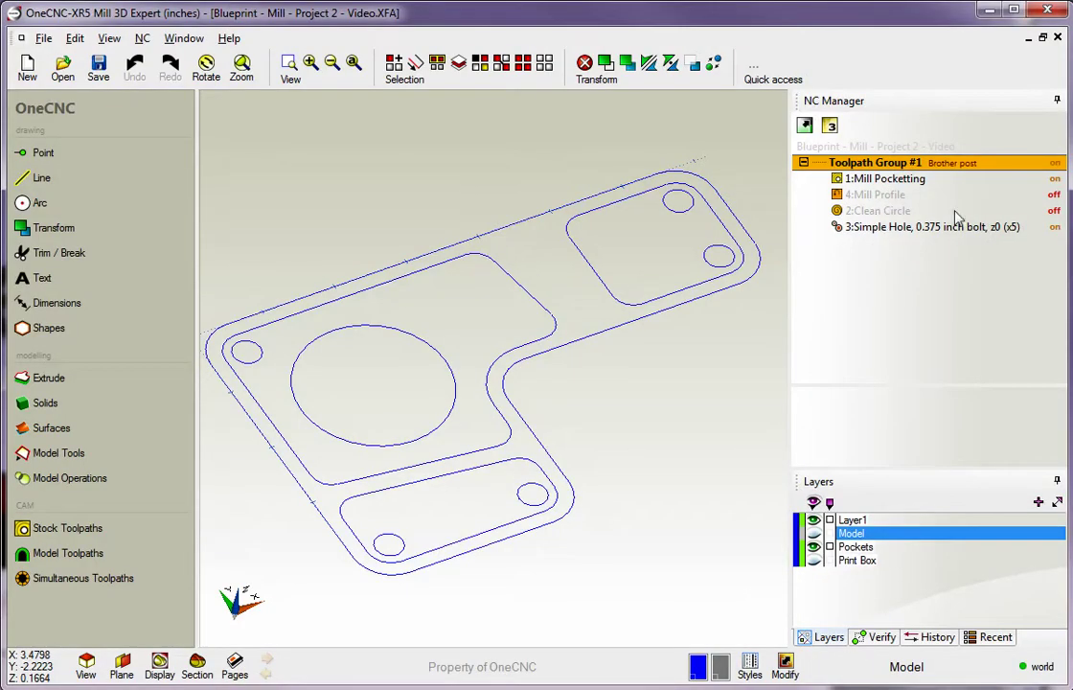
Turn the Mill Profile and Clean Circle operations back on
click(1054, 195)
click(1054, 211)
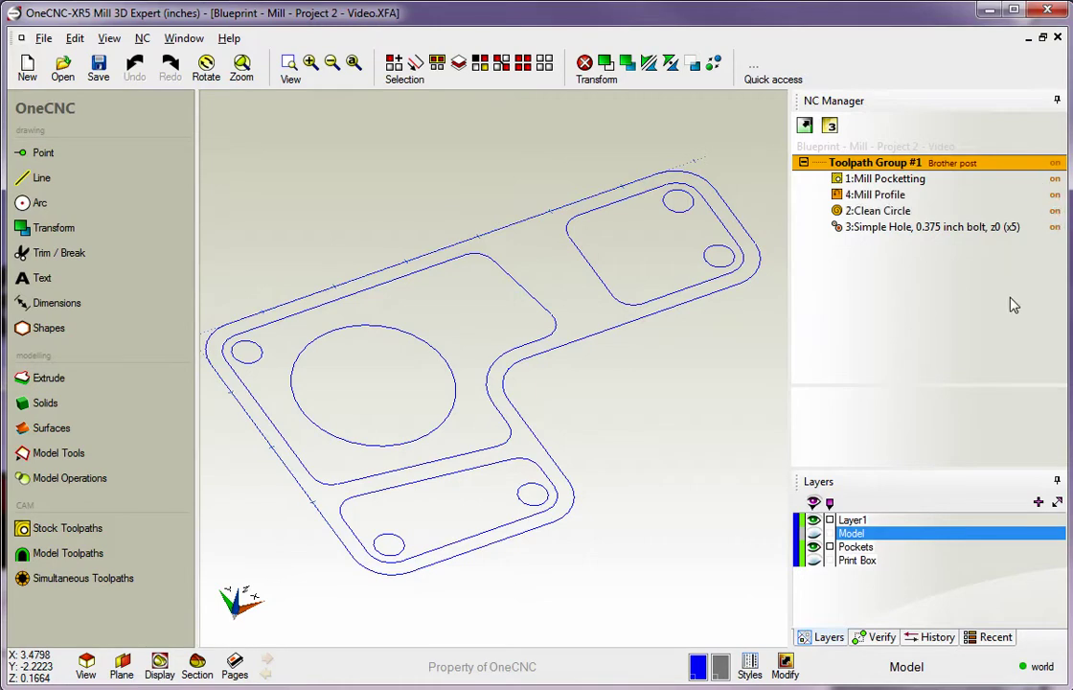